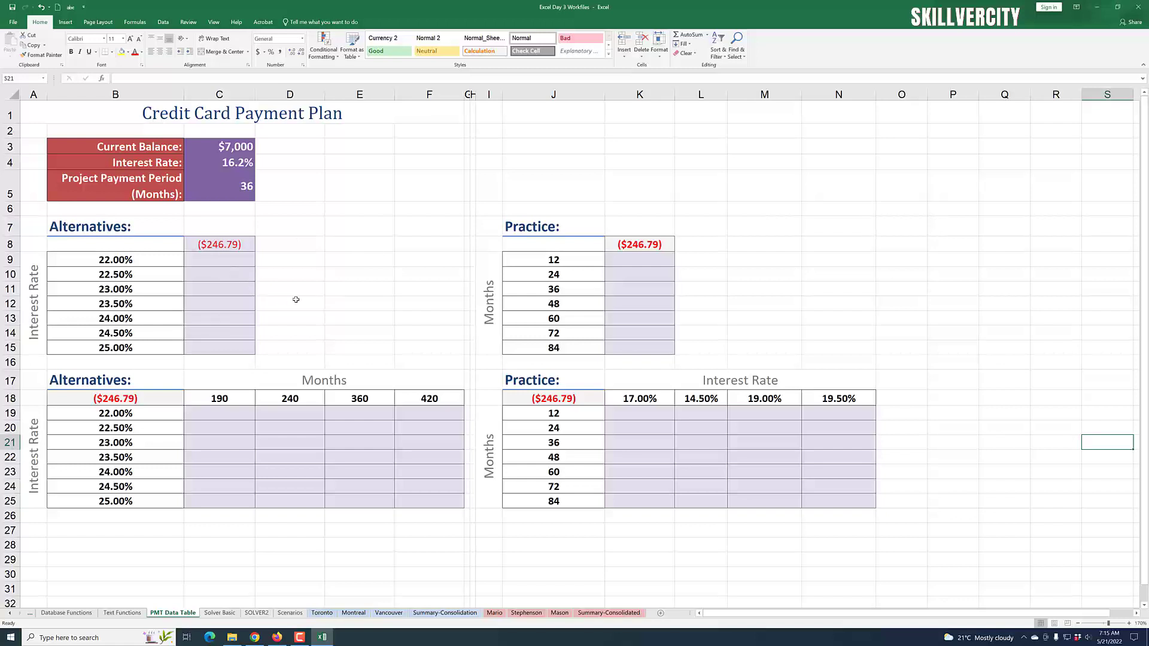
{"action": "scroll", "coordinate": [299, 296], "scroll_direction": "down", "scroll_amount": 1}
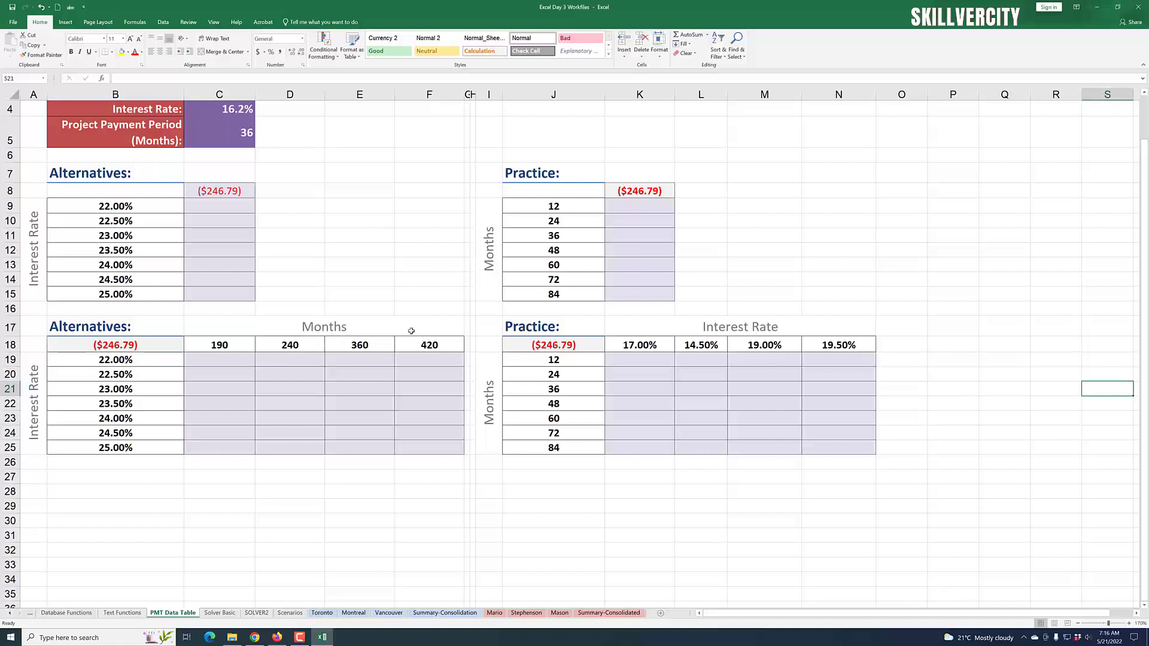
{"action": "scroll", "coordinate": [229, 308], "scroll_direction": "up", "scroll_amount": 1}
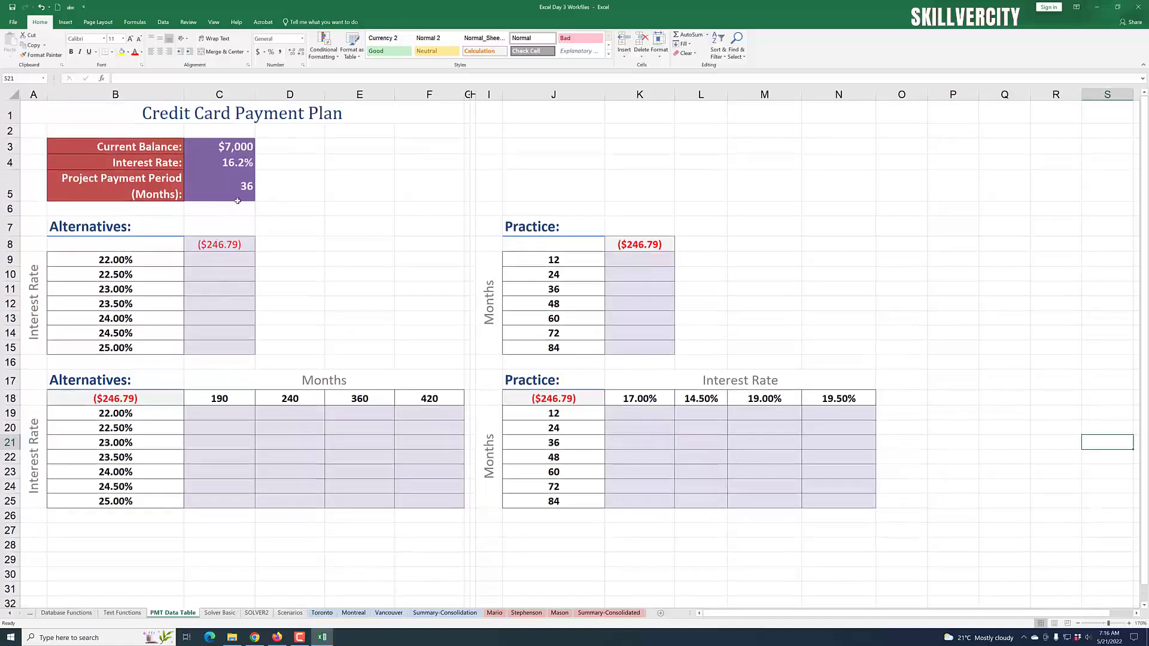
{"action": "scroll", "coordinate": [304, 420], "scroll_direction": "down", "scroll_amount": 1}
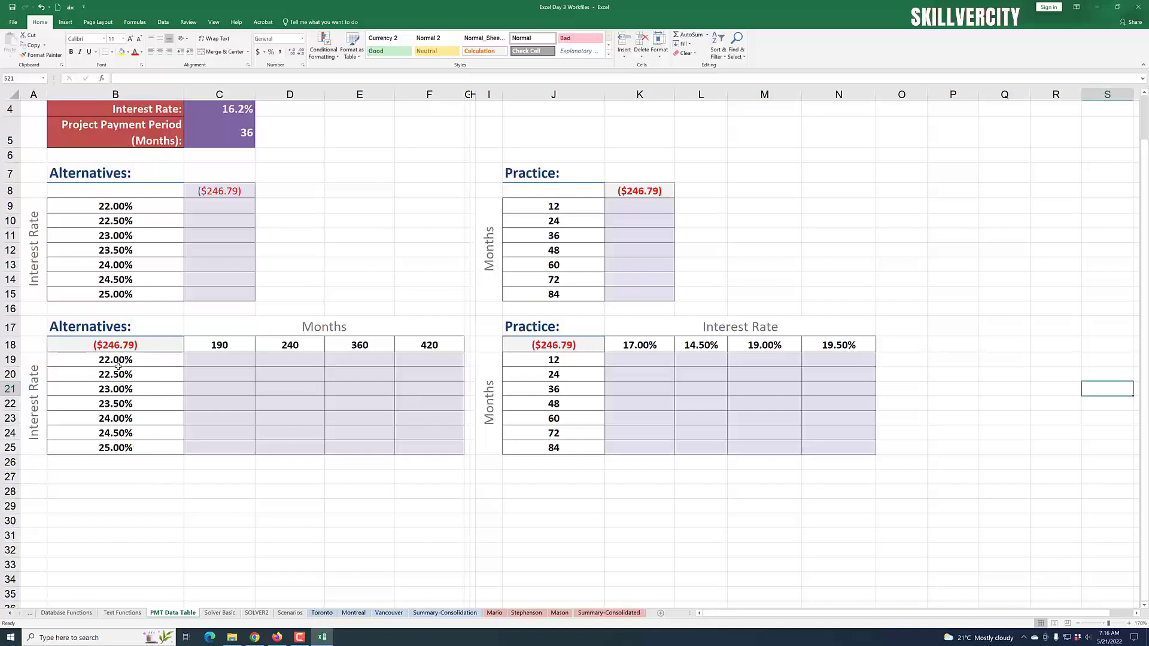
{"action": "scroll", "coordinate": [130, 366], "scroll_direction": "up", "scroll_amount": 1}
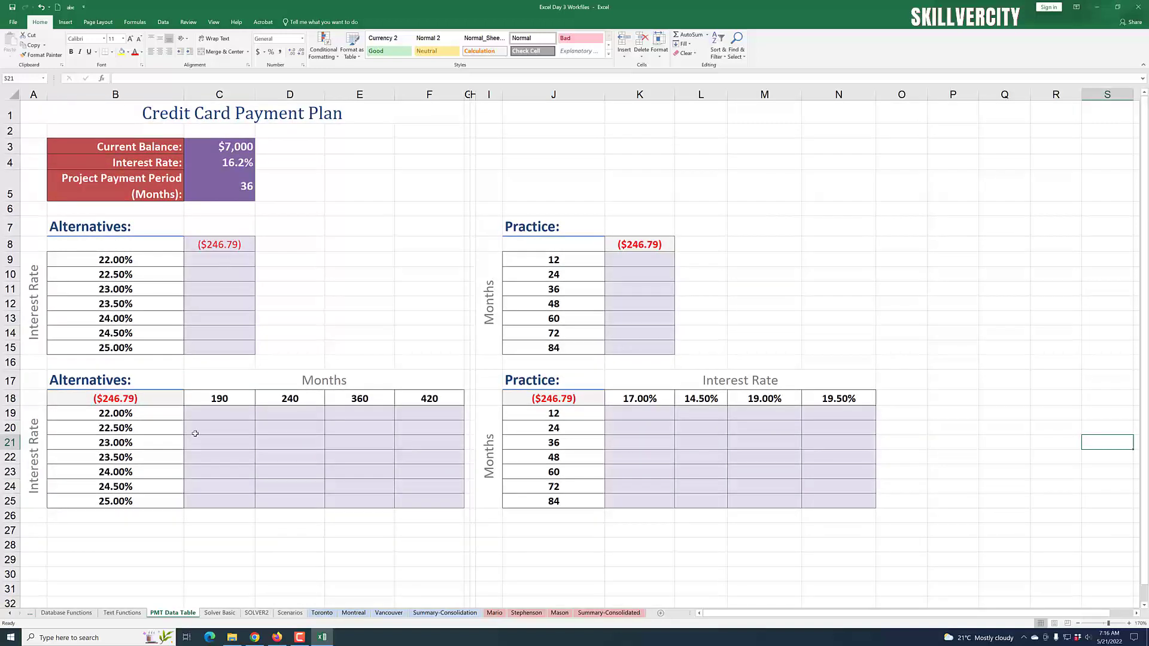
{"action": "scroll", "coordinate": [195, 433], "scroll_direction": "down", "scroll_amount": 1}
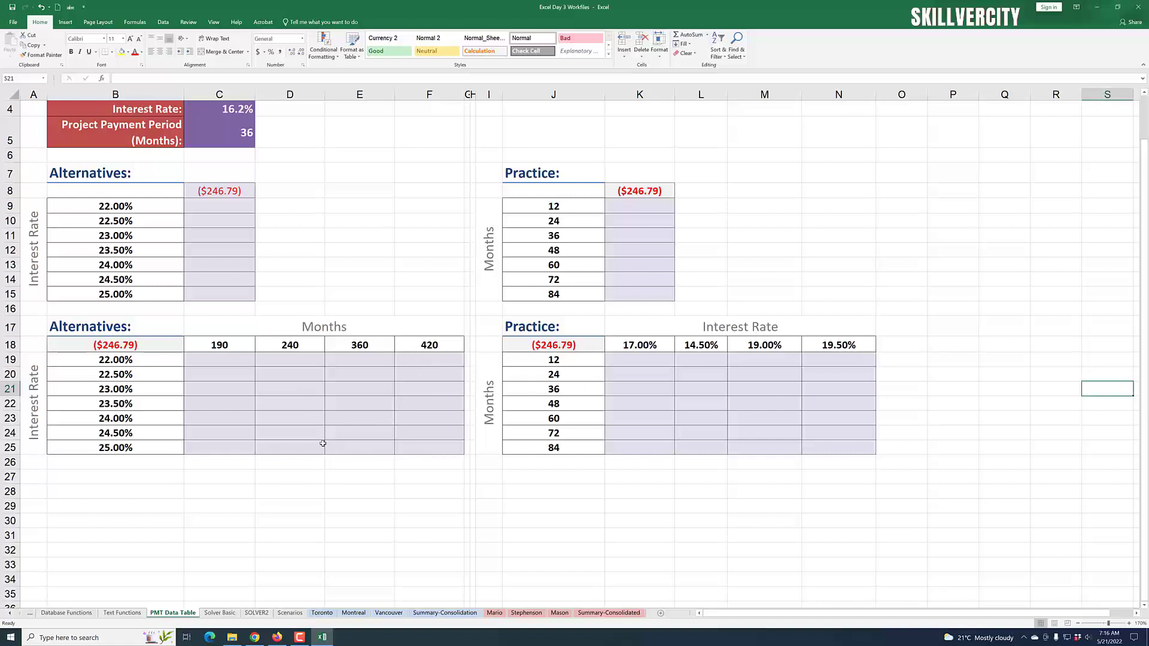
{"action": "scroll", "coordinate": [773, 296], "scroll_direction": "up", "scroll_amount": 1}
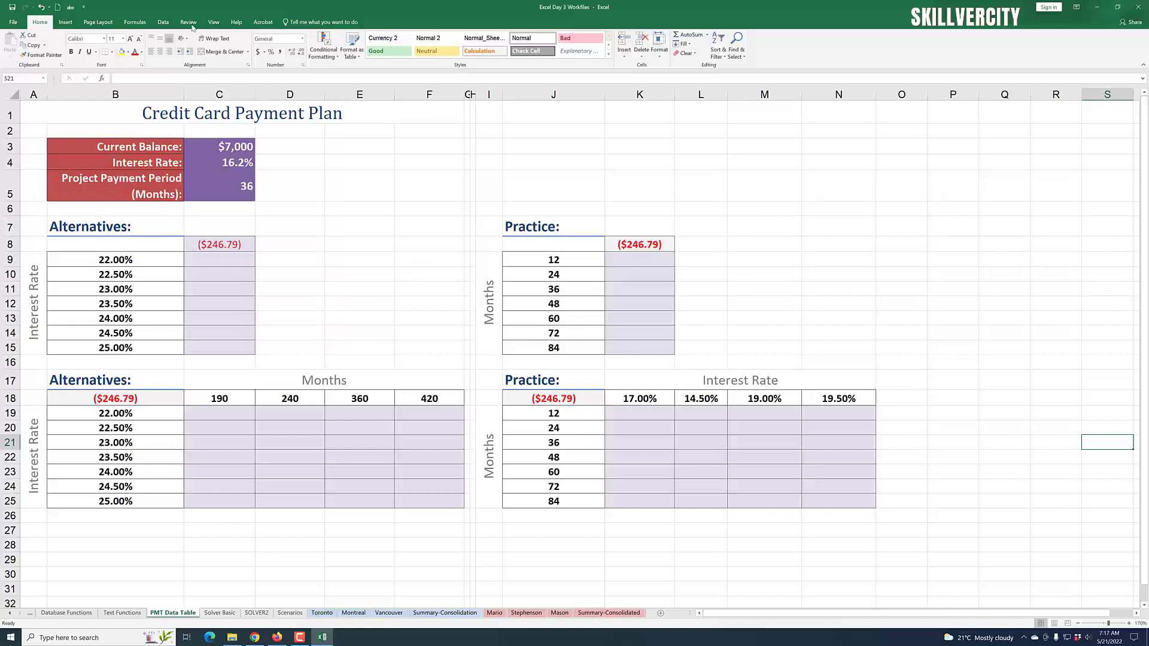
{"action": "left_click", "coordinate": [163, 22]}
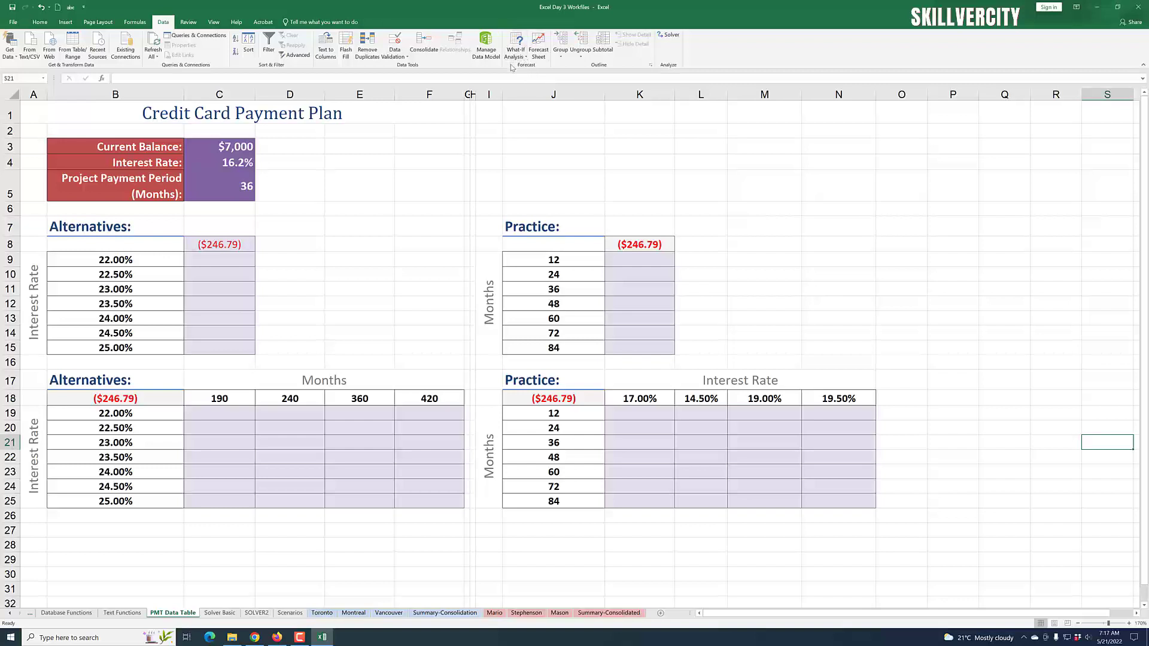
{"action": "left_click", "coordinate": [525, 55]}
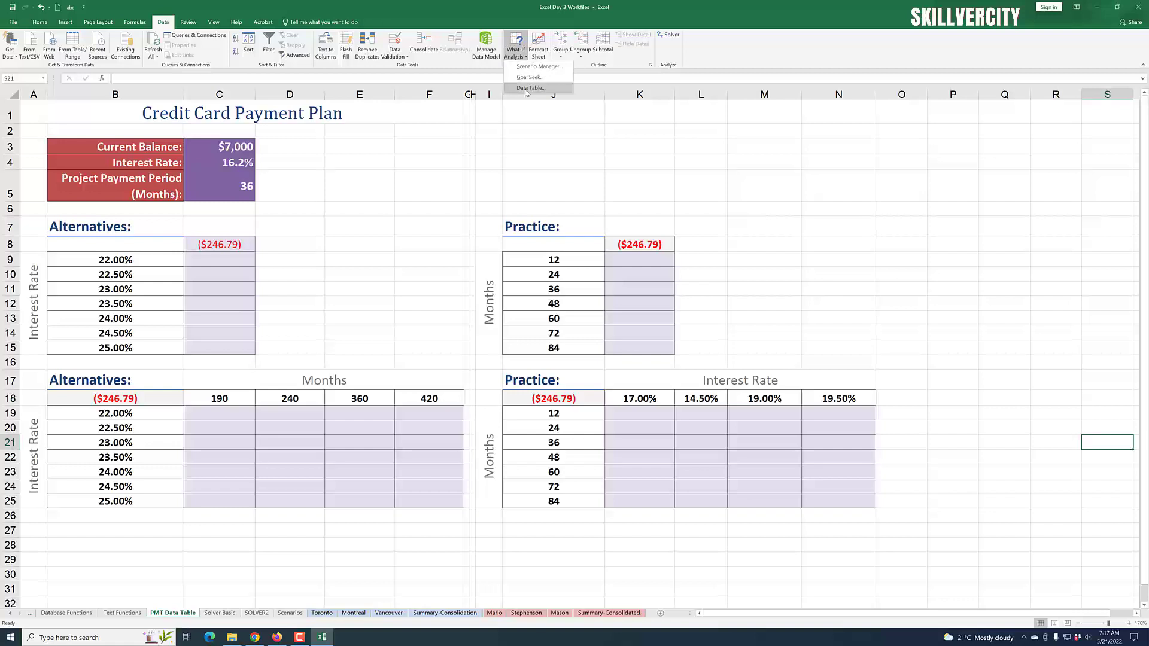
{"action": "left_click", "coordinate": [530, 88]}
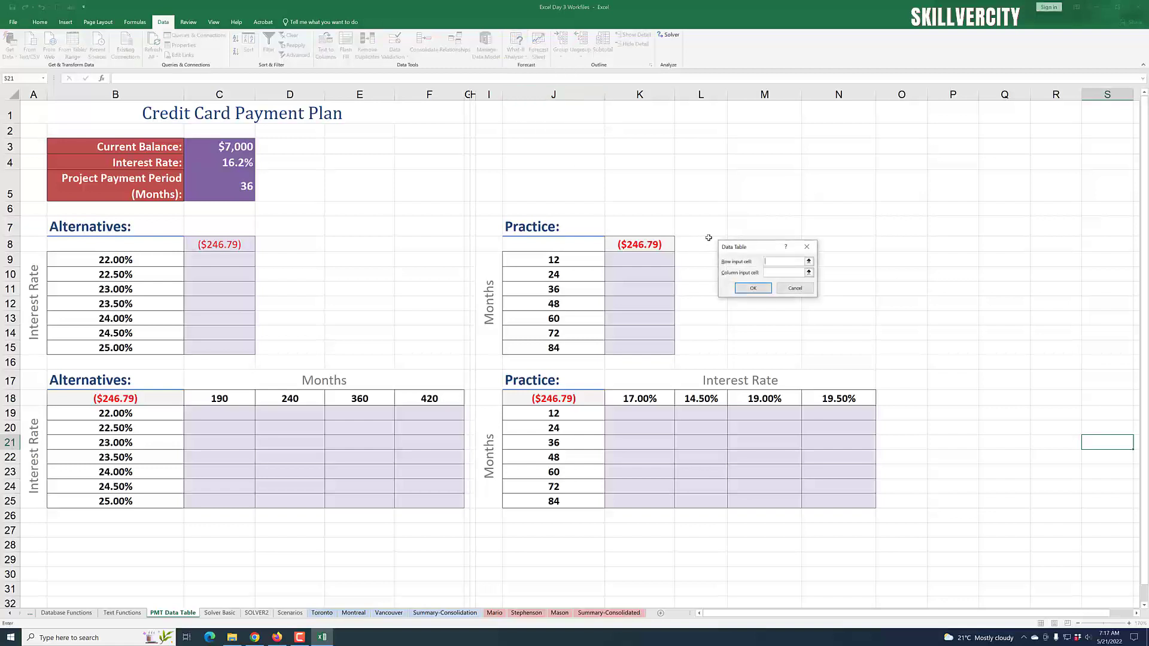
{"action": "left_click_drag", "start_coordinate": [740, 248], "coordinate": [758, 137]}
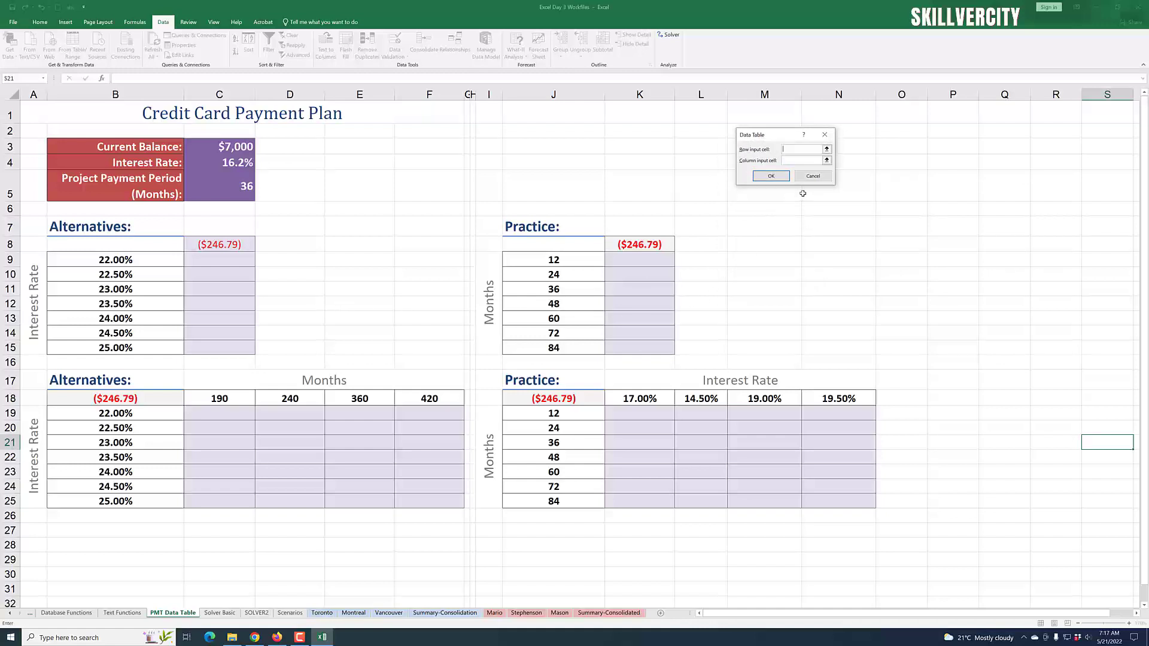
{"action": "left_click", "coordinate": [813, 176]}
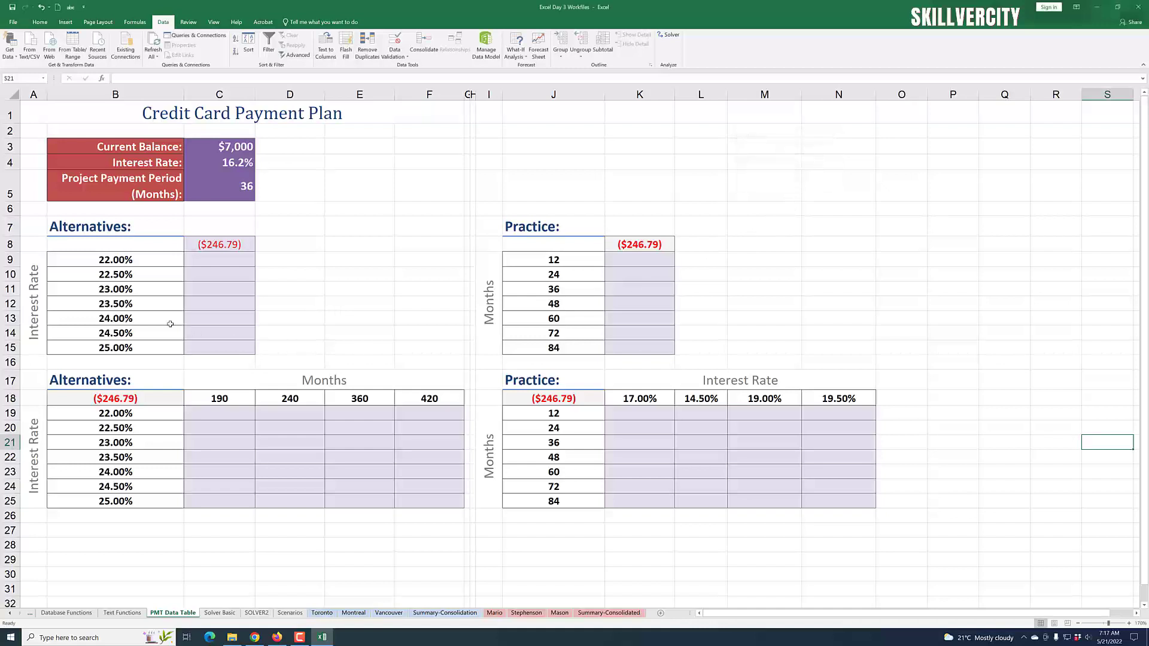
- Fill the one-variable Alternatives table (B8:C15) using a what-if data table with interest rate cell C4 as the column input
{"action": "left_click", "coordinate": [69, 247]}
{"action": "left_click_drag", "start_coordinate": [156, 249], "coordinate": [223, 347]}
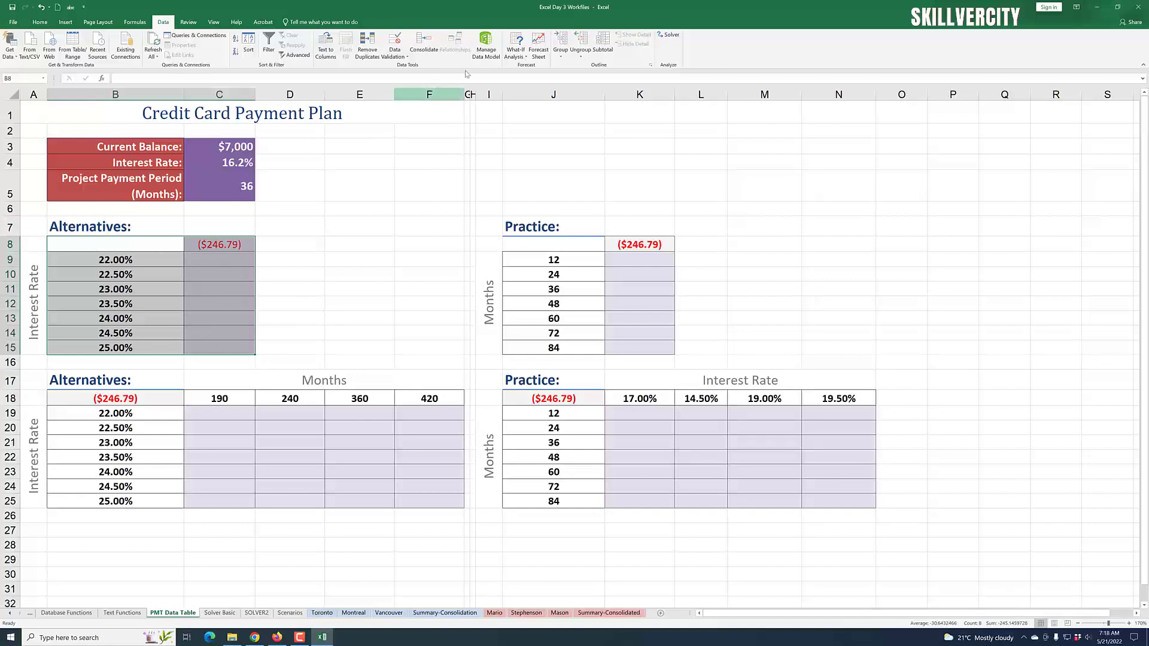
{"action": "left_click", "coordinate": [526, 58]}
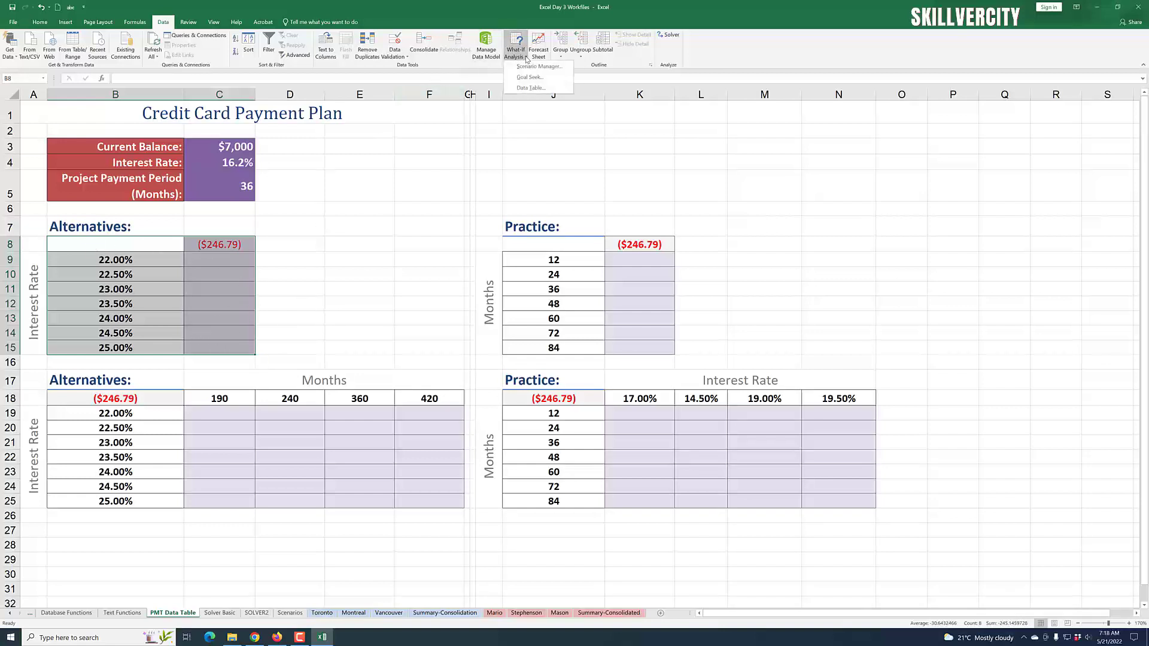
{"action": "left_click", "coordinate": [525, 88]}
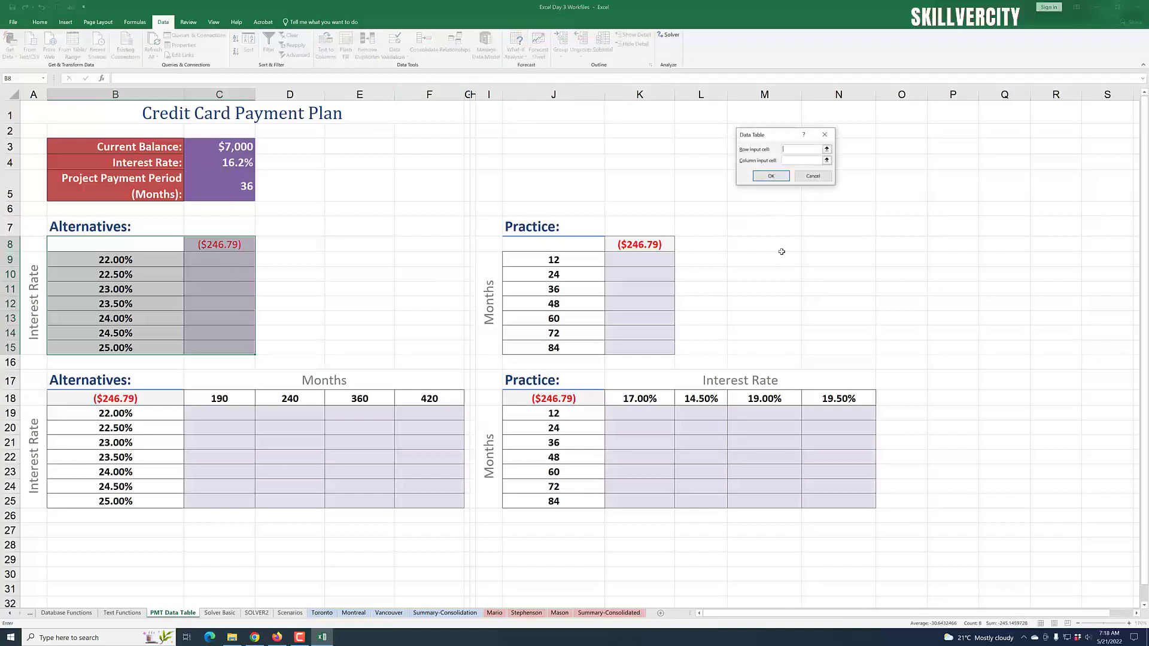
{"action": "left_click", "coordinate": [793, 162]}
{"action": "left_click", "coordinate": [233, 164]}
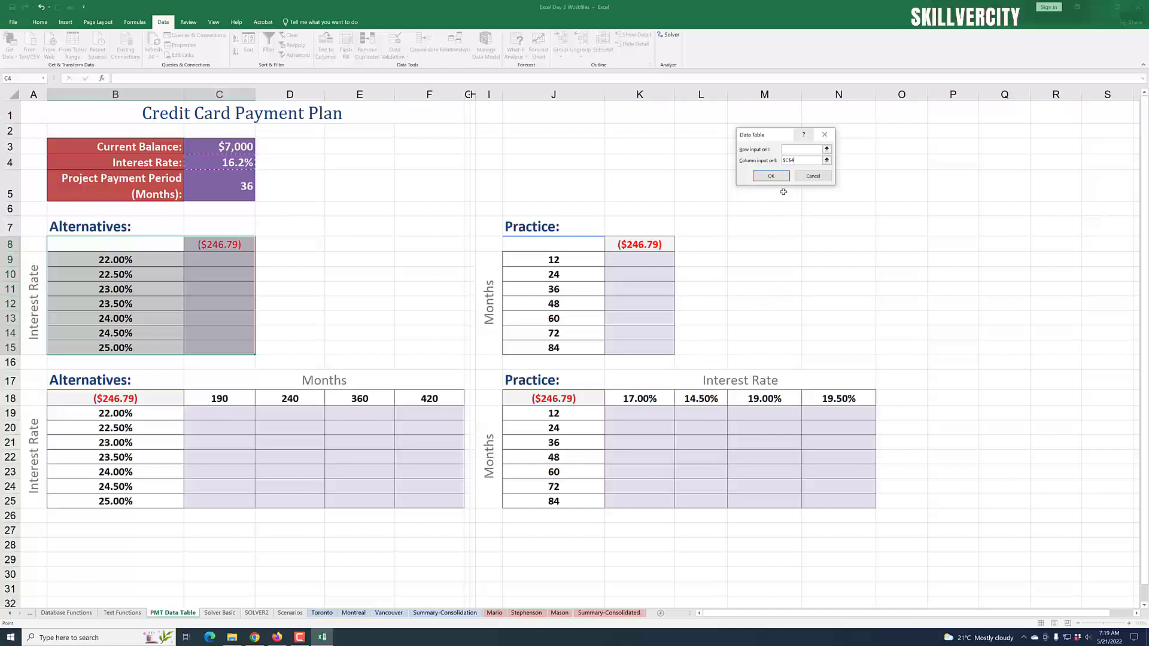
{"action": "left_click", "coordinate": [771, 176]}
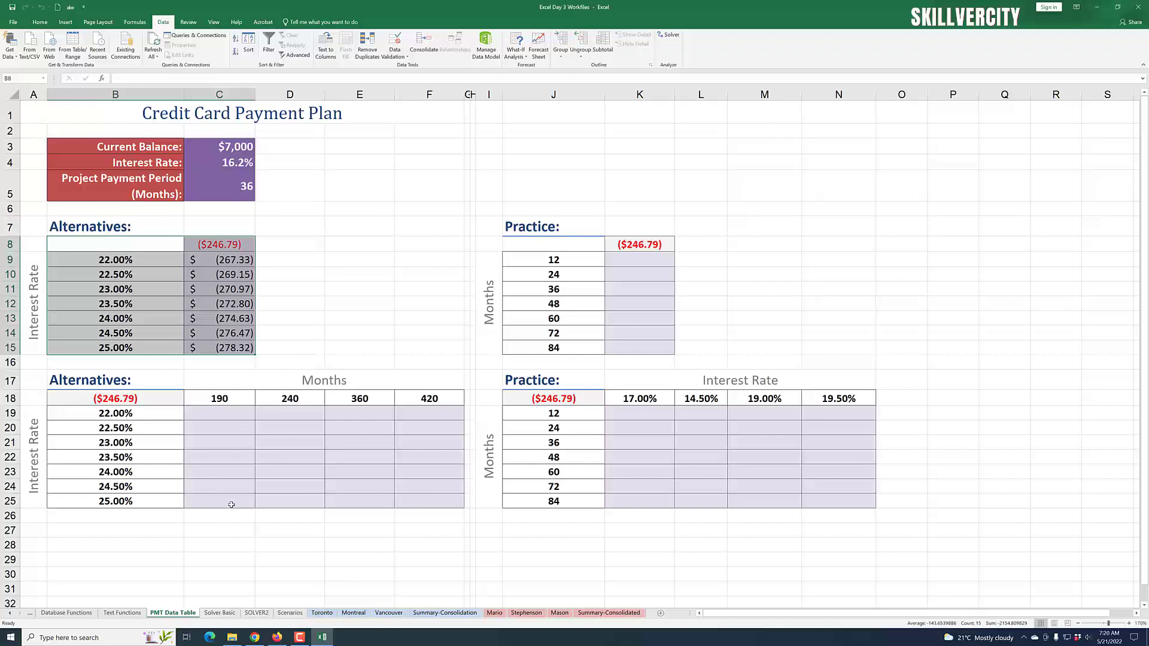
{"action": "left_click", "coordinate": [318, 490]}
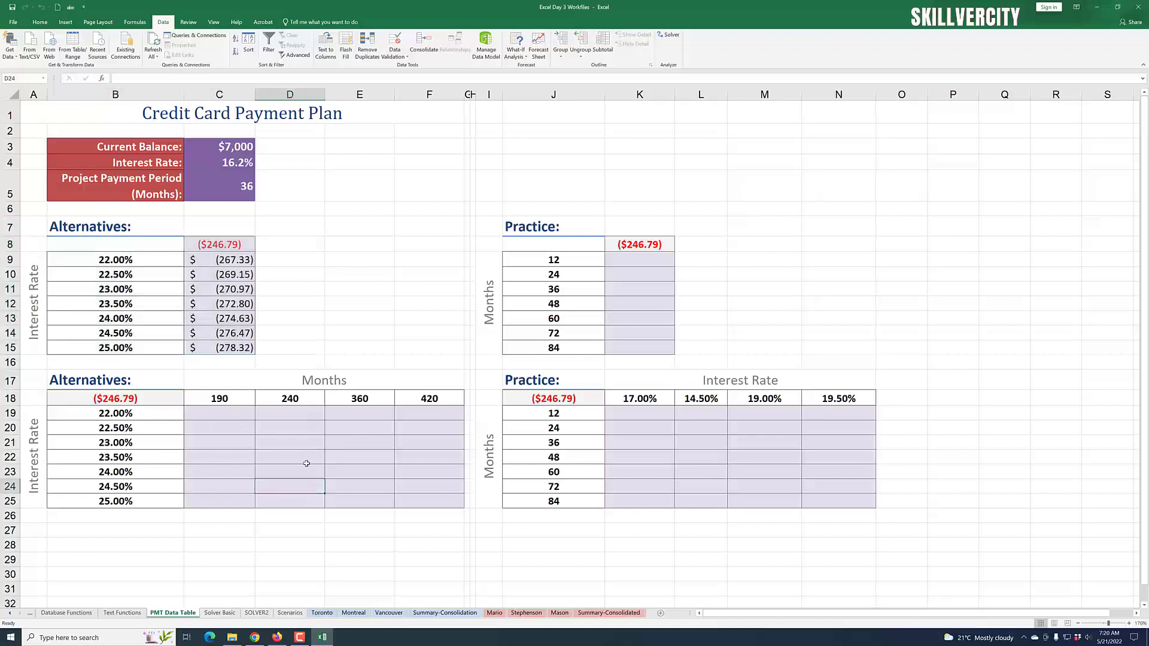
- Fill the two-variable Alternatives table (B18:F25) using a what-if data table with row input cell C5 and column input cell C4
{"action": "left_click_drag", "start_coordinate": [78, 402], "coordinate": [426, 504]}
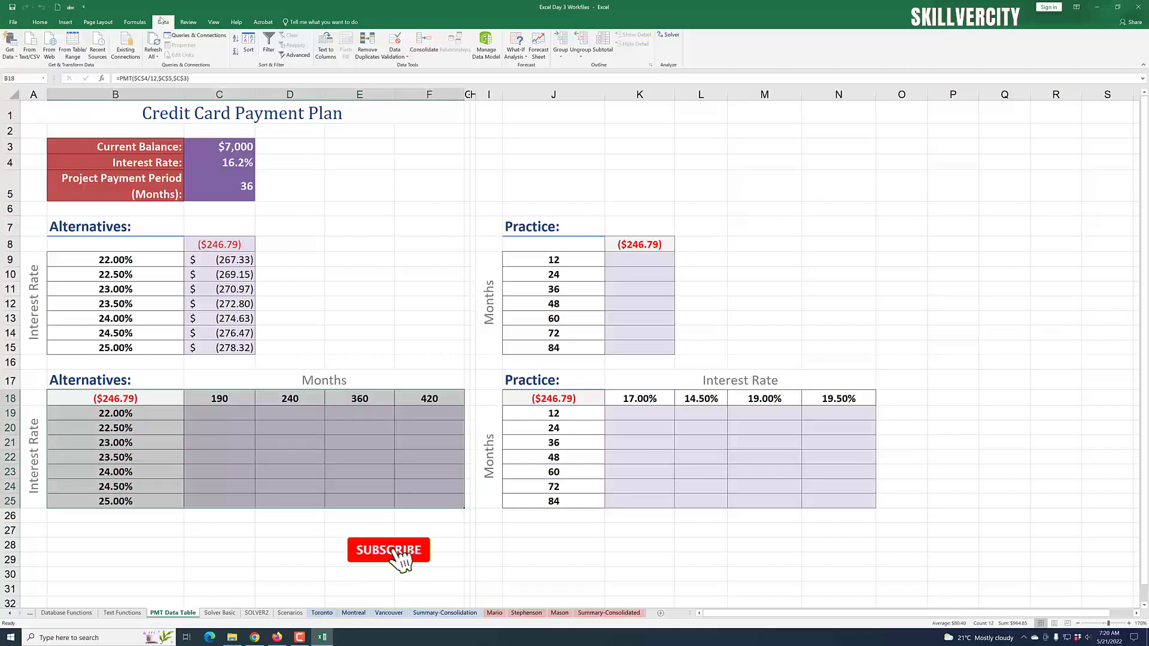
{"action": "left_click", "coordinate": [522, 58]}
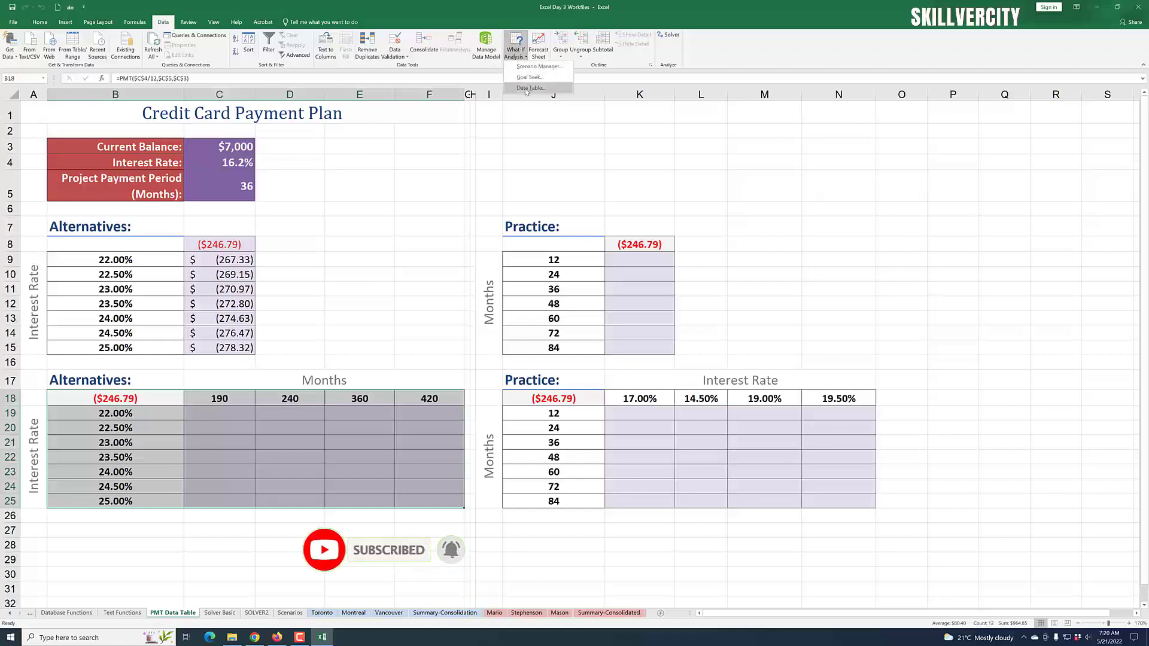
{"action": "left_click", "coordinate": [529, 88]}
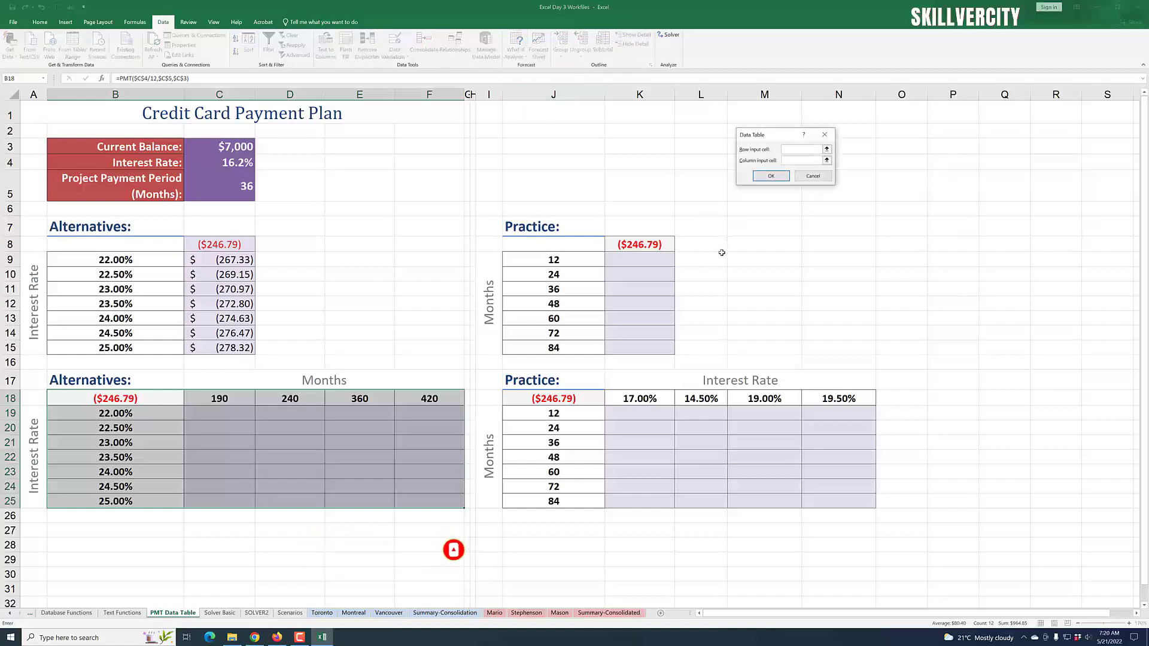
{"action": "left_click", "coordinate": [790, 159]}
{"action": "left_click", "coordinate": [791, 151]}
{"action": "left_click", "coordinate": [226, 192]}
{"action": "left_click", "coordinate": [804, 161]}
{"action": "left_click", "coordinate": [804, 163]}
{"action": "left_click", "coordinate": [227, 167]}
{"action": "left_click", "coordinate": [772, 175]}
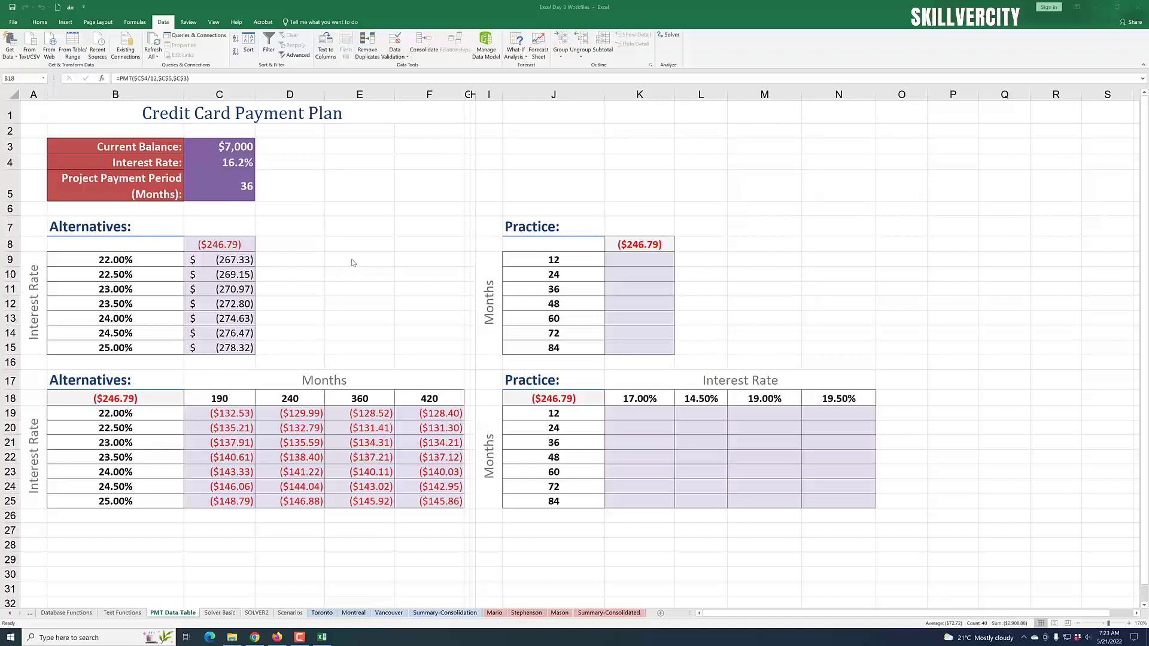
{"action": "left_click", "coordinate": [833, 257]}
{"action": "left_click", "coordinate": [800, 262]}
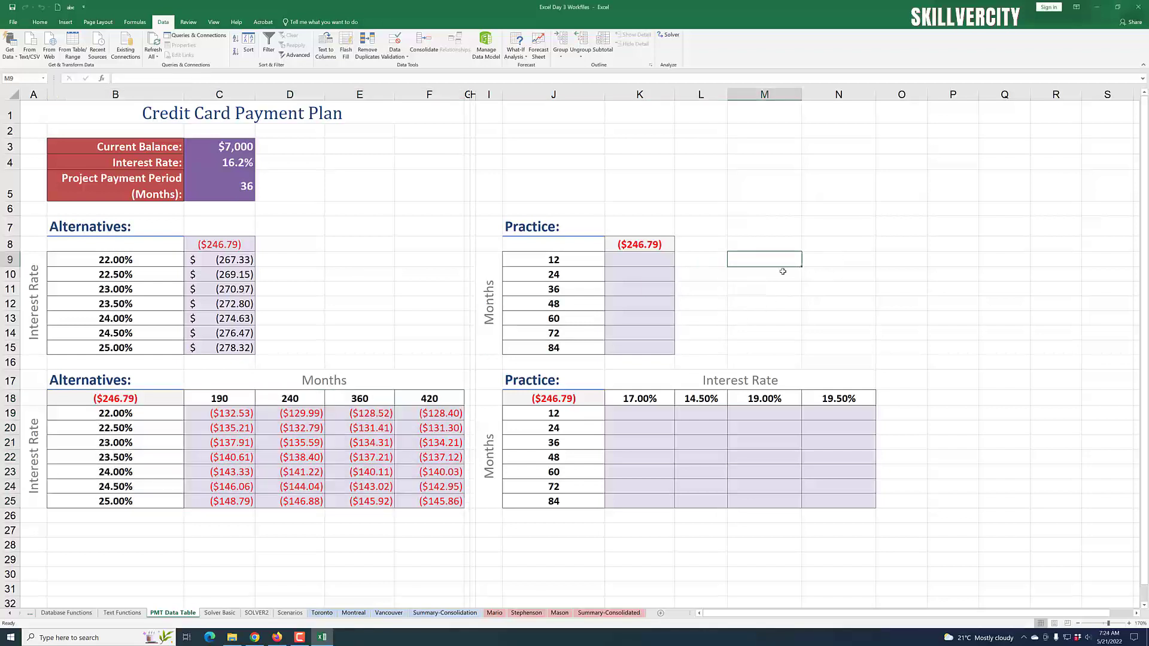
{"action": "left_click", "coordinate": [826, 267]}
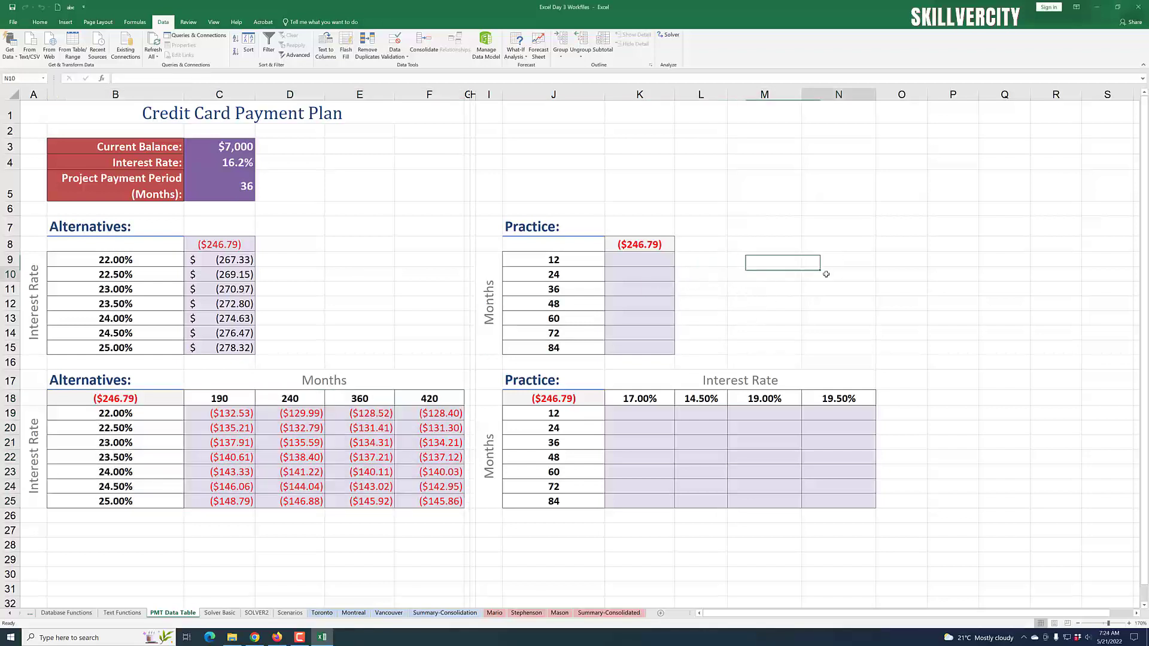
{"action": "left_click", "coordinate": [765, 246]}
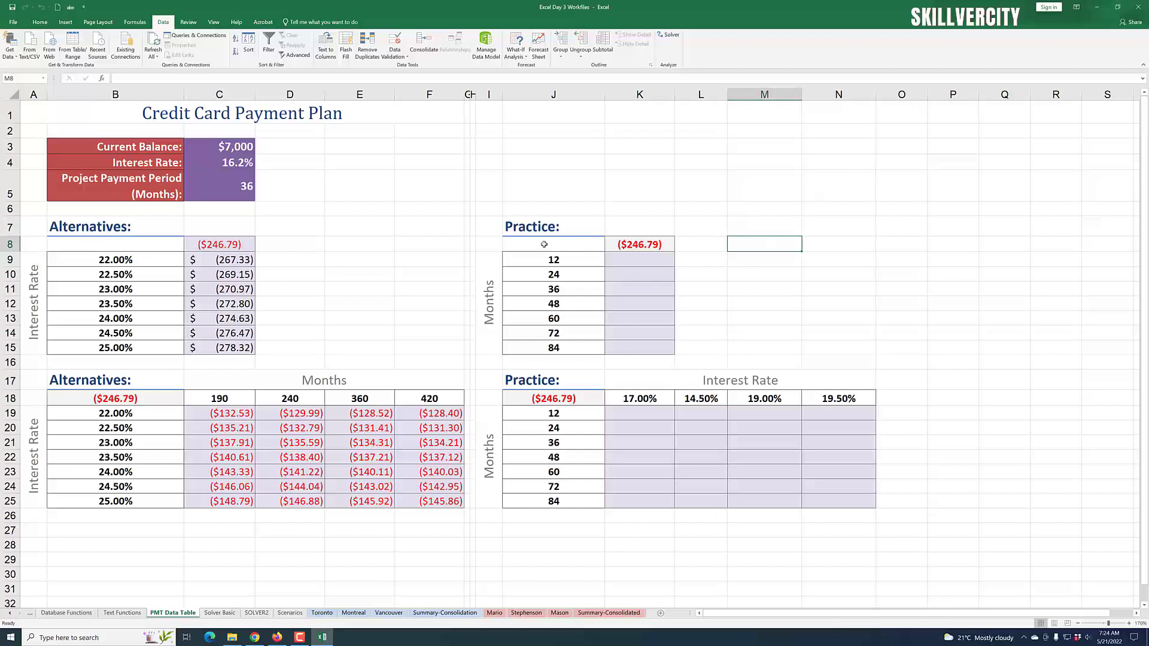
- Fill the one-variable Practice table (J8:K15) using a what-if data table with payment period cell C5 as the column input
{"action": "left_click_drag", "start_coordinate": [550, 244], "coordinate": [652, 348]}
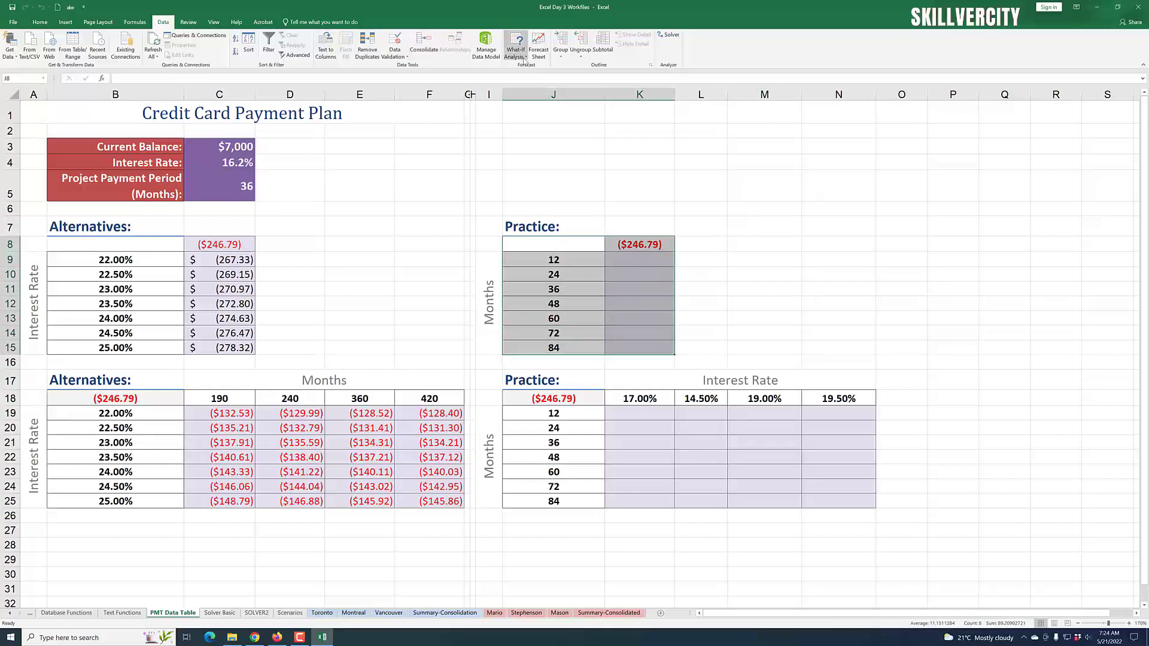
{"action": "left_click", "coordinate": [525, 56]}
{"action": "left_click", "coordinate": [534, 87]}
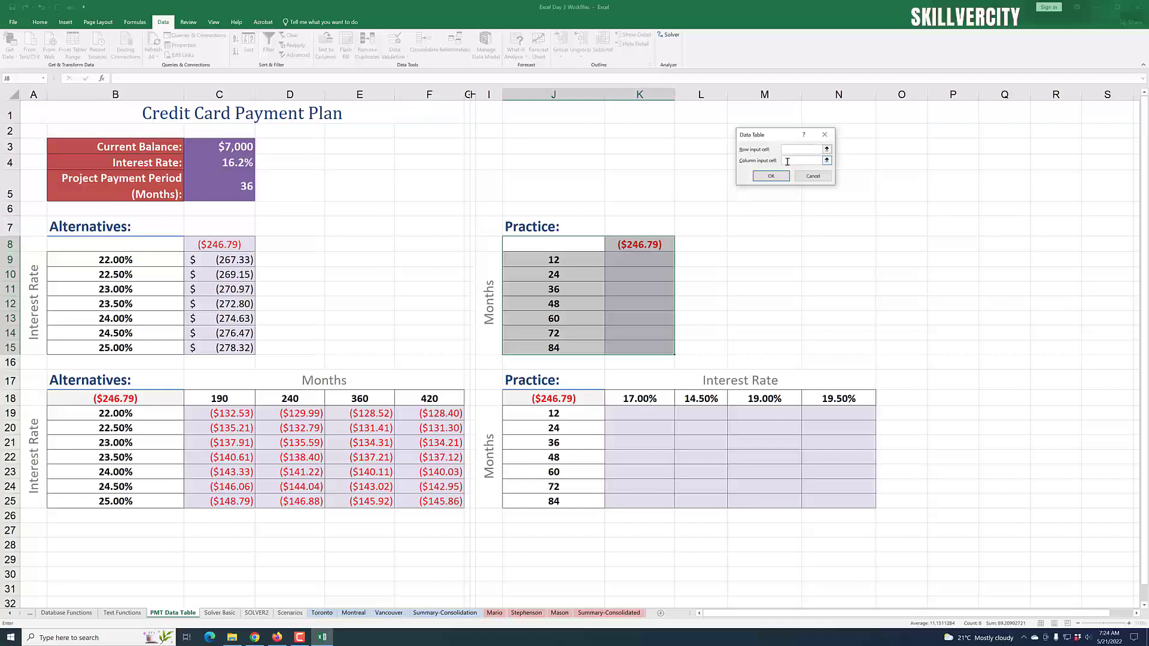
{"action": "left_click", "coordinate": [794, 159]}
{"action": "left_click", "coordinate": [242, 188]}
{"action": "left_click", "coordinate": [770, 176]}
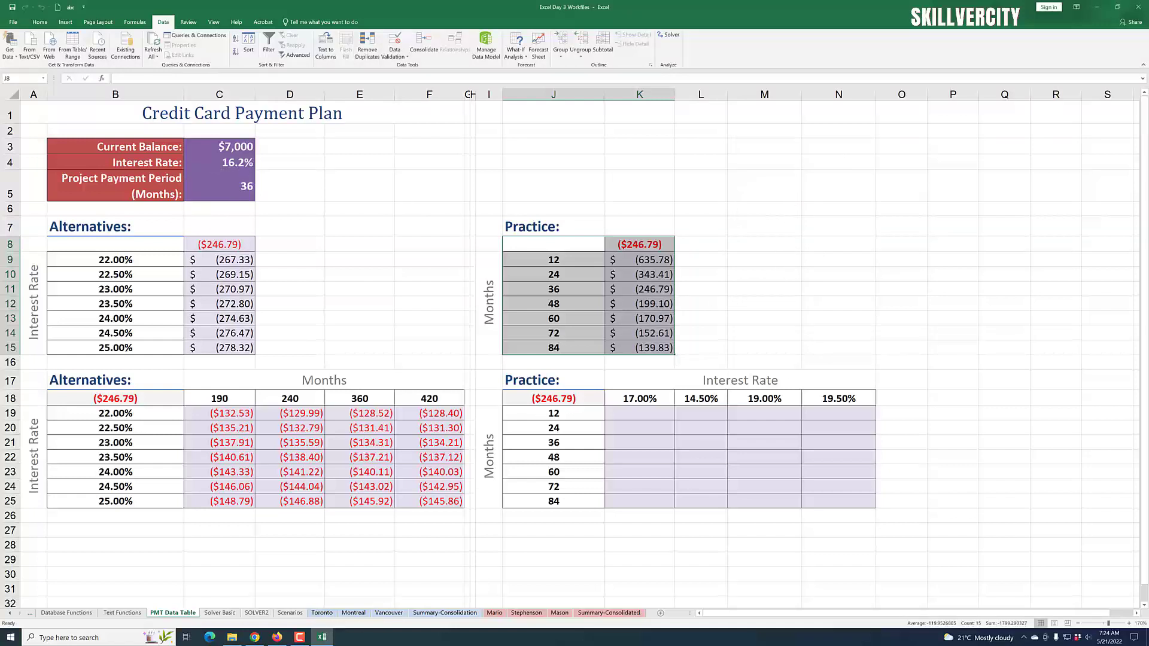
{"action": "left_click", "coordinate": [745, 304]}
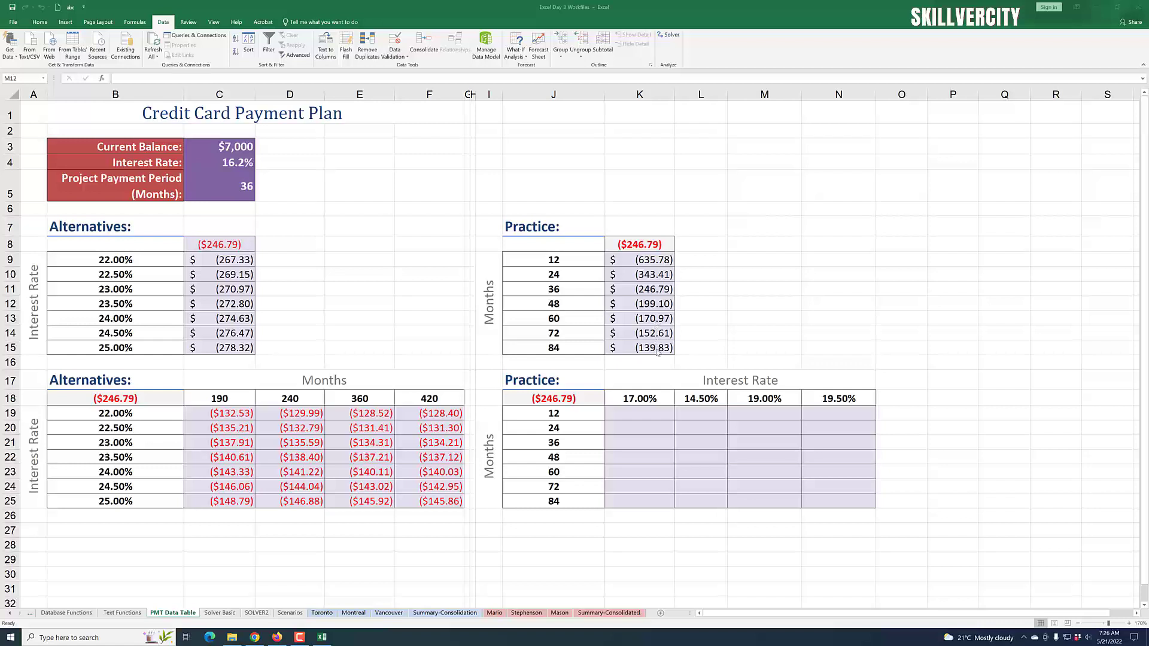
{"action": "left_click", "coordinate": [887, 338]}
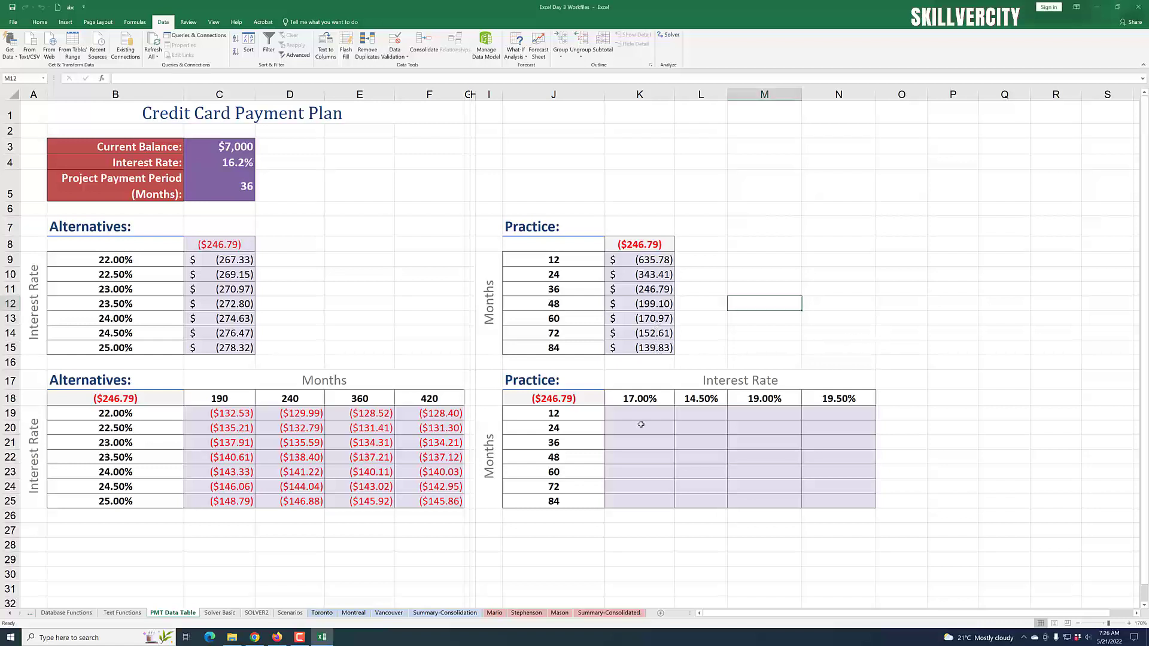
{"action": "left_click", "coordinate": [933, 429]}
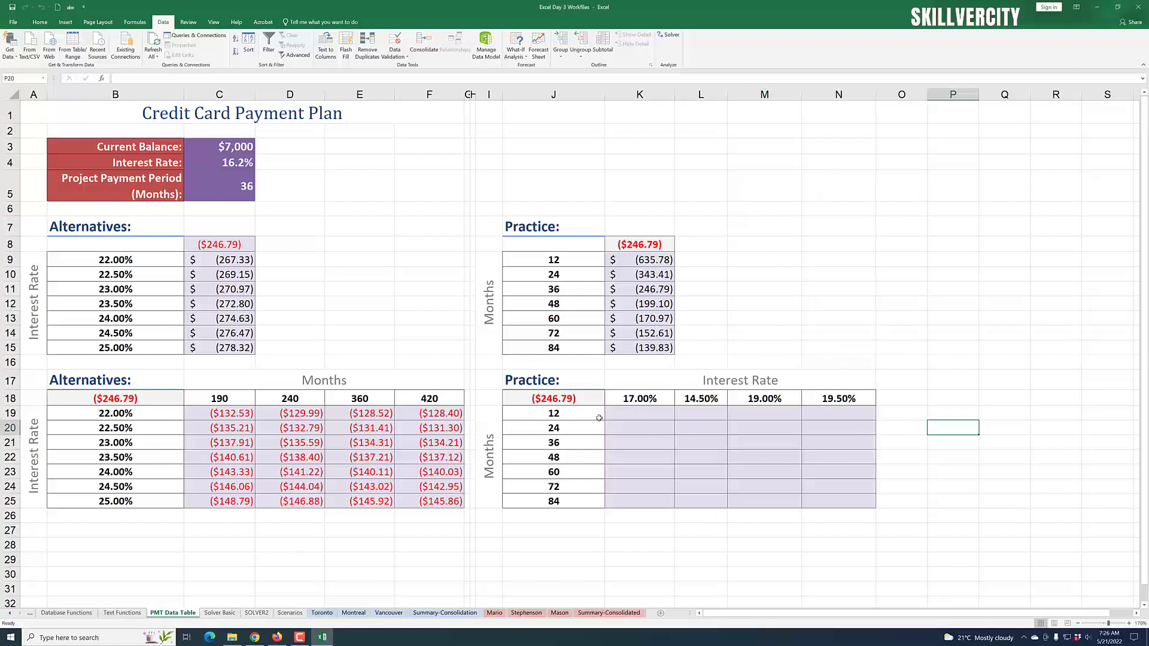
- Fill the two-variable Practice table (J18:N25) using a what-if data table with row input cell C4 and column input cell C5
{"action": "left_click_drag", "start_coordinate": [571, 404], "coordinate": [879, 513]}
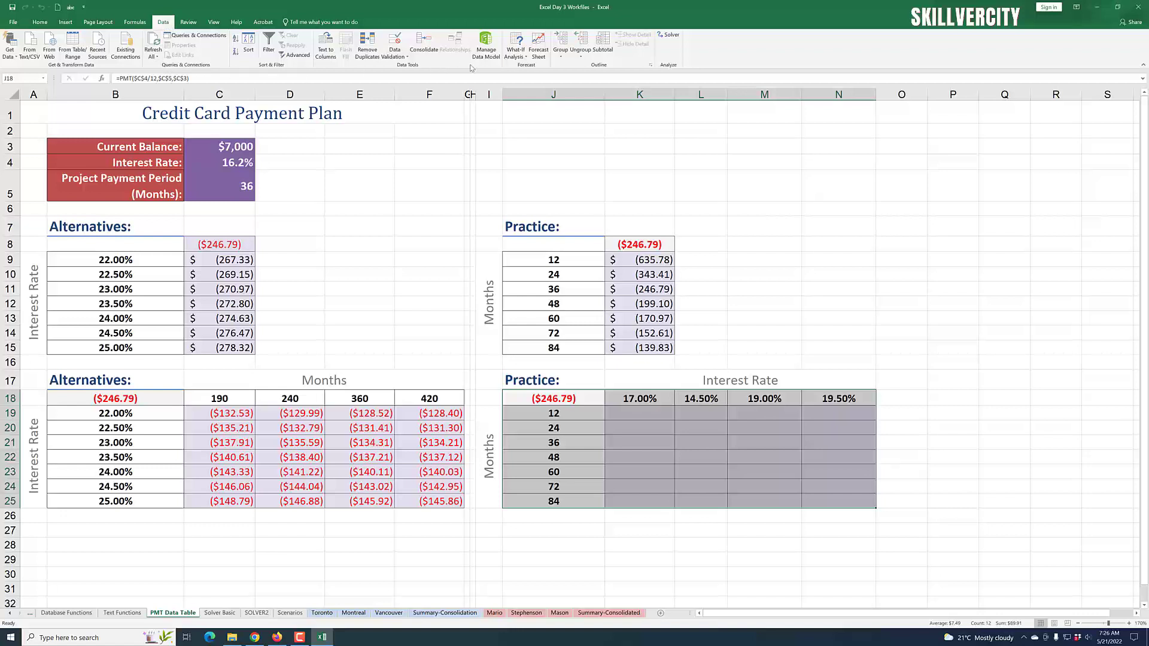
{"action": "left_click", "coordinate": [526, 57]}
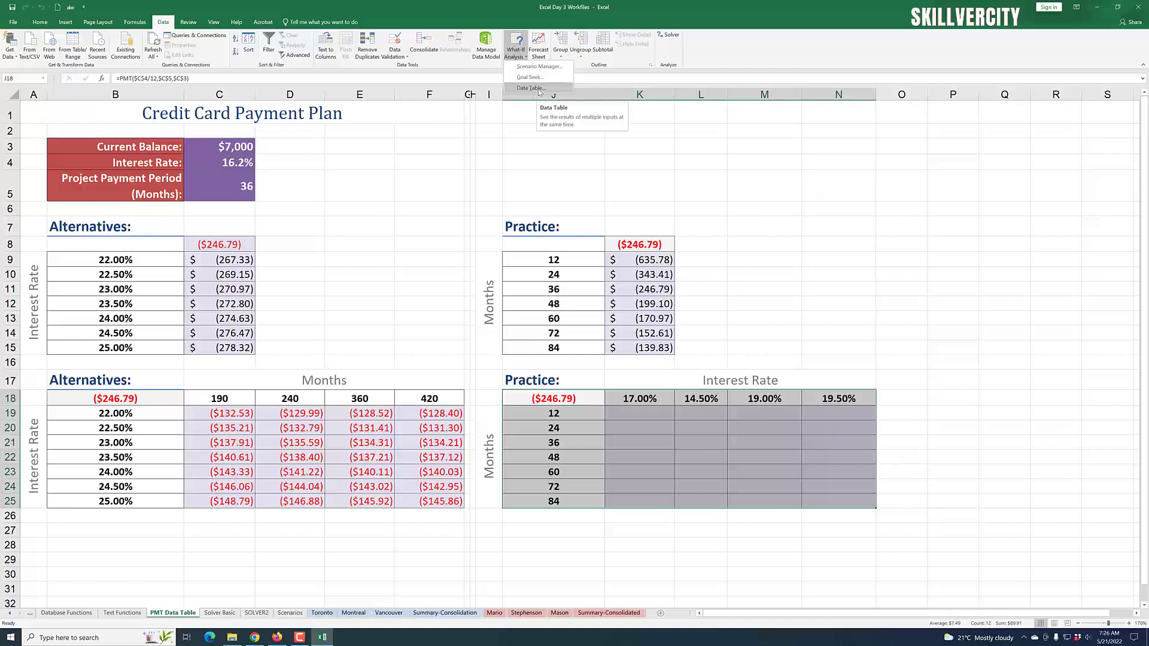
{"action": "left_click", "coordinate": [531, 88]}
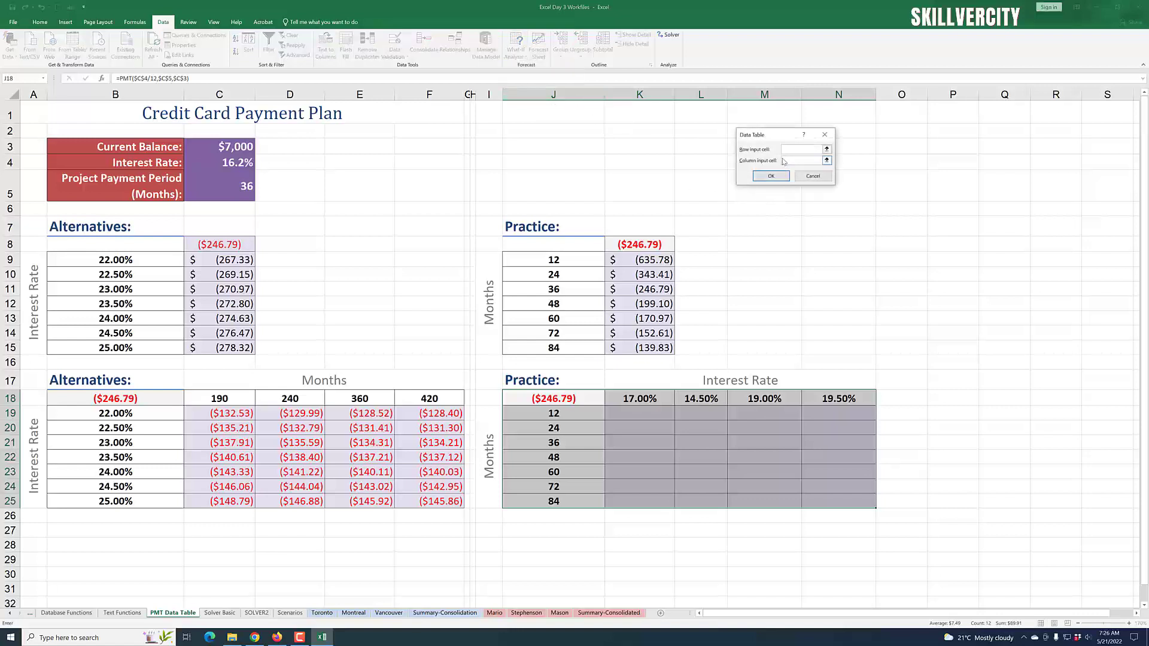
{"action": "left_click_drag", "start_coordinate": [776, 138], "coordinate": [892, 148]}
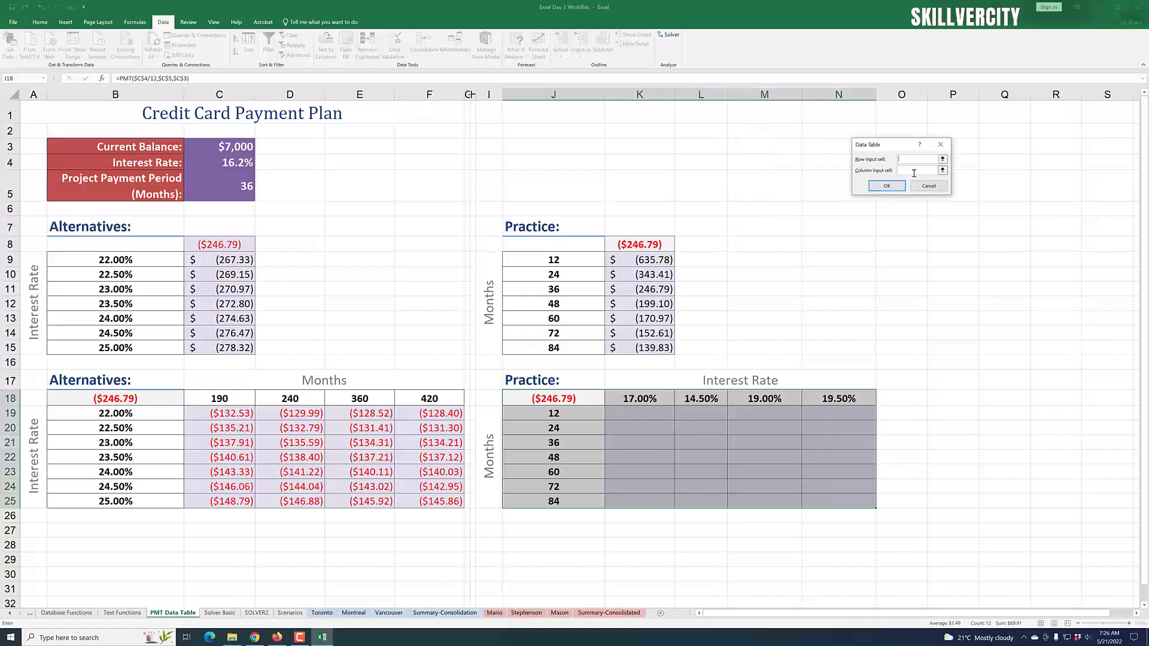
{"action": "left_click", "coordinate": [237, 193]}
{"action": "left_click", "coordinate": [915, 159]}
{"action": "left_click", "coordinate": [232, 167]}
{"action": "left_click", "coordinate": [888, 187]}
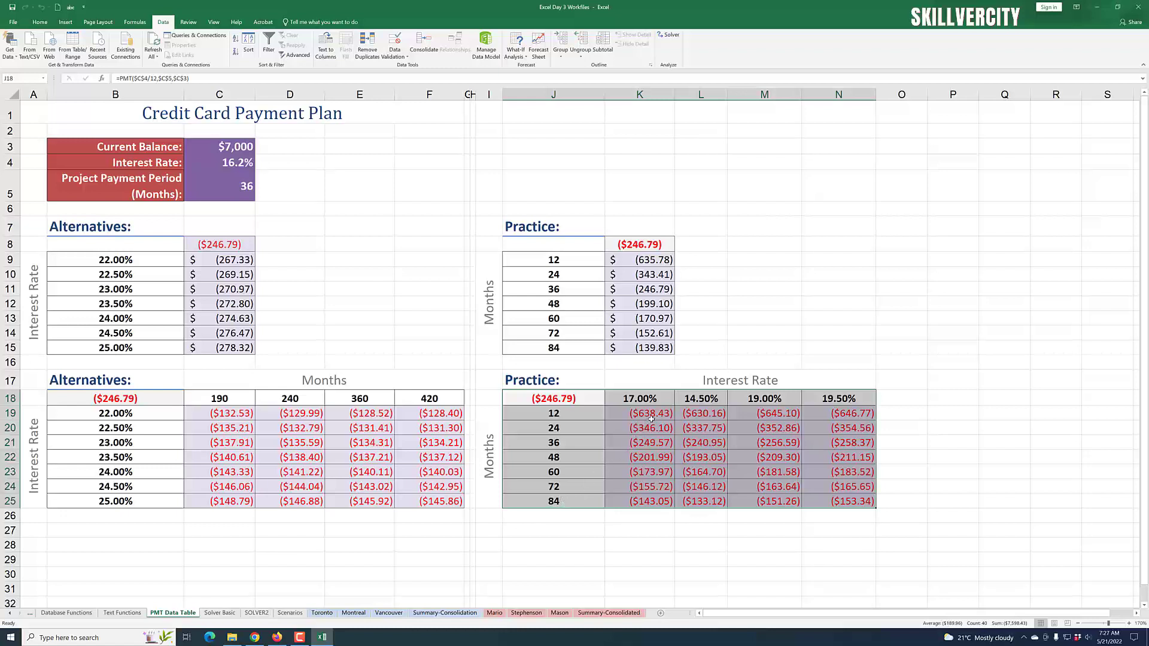
{"action": "left_click", "coordinate": [982, 488]}
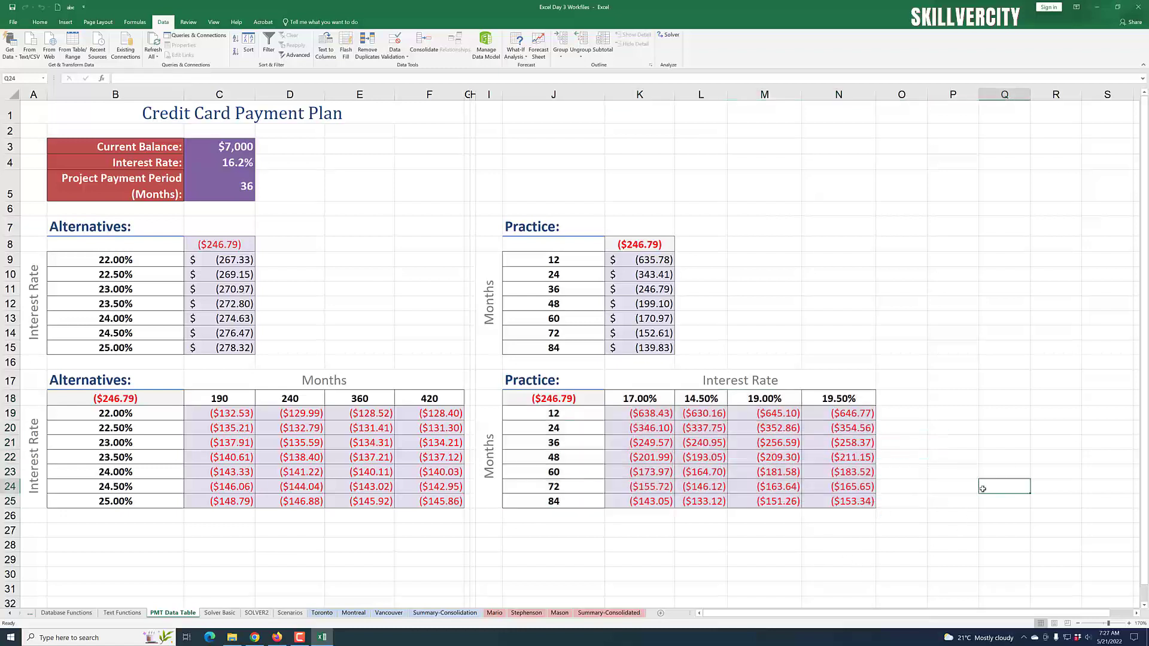
{"action": "scroll", "coordinate": [926, 512], "scroll_direction": "down", "scroll_amount": 1}
{"action": "scroll", "coordinate": [928, 506], "scroll_direction": "up", "scroll_amount": 1}
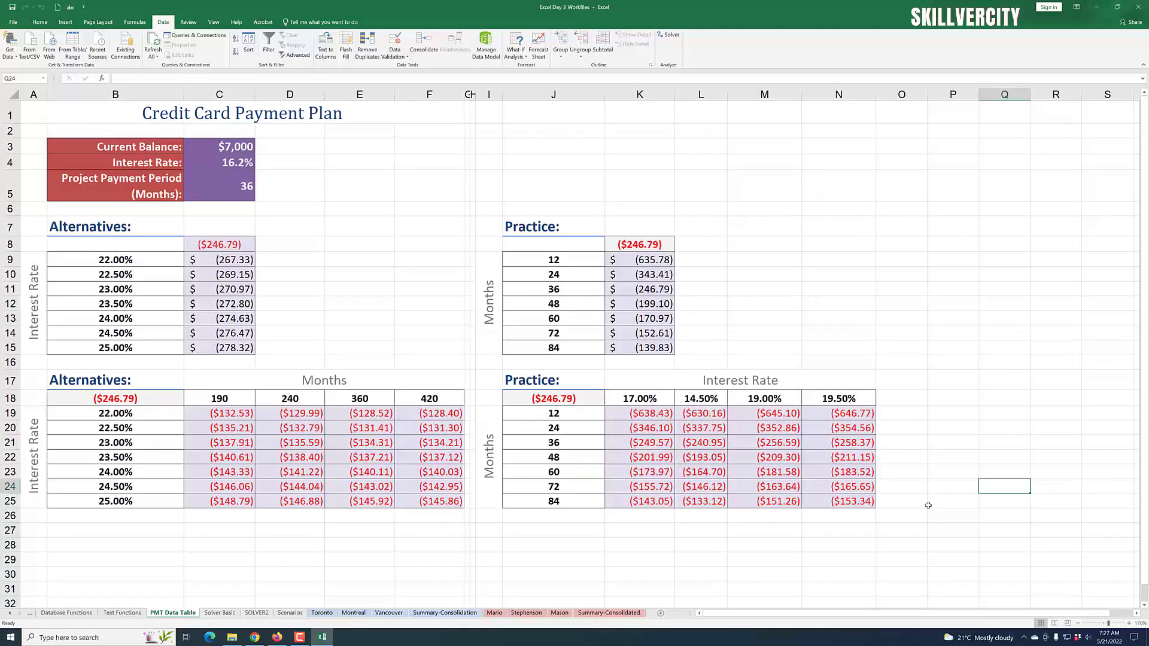